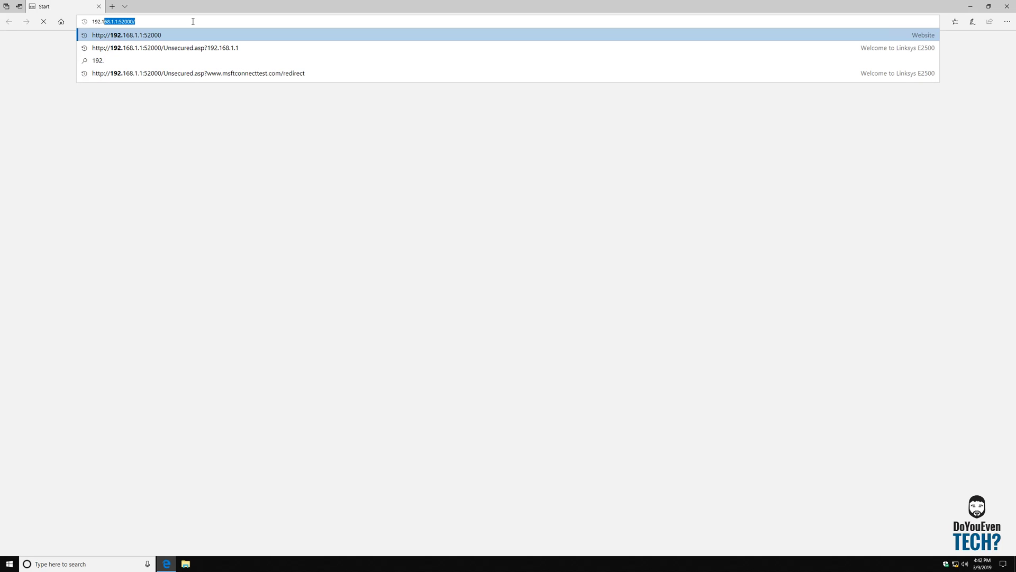
Load the router at 192.168.1.1, dropping the autocompleted :52000/ port suffix.
type(".1.1")
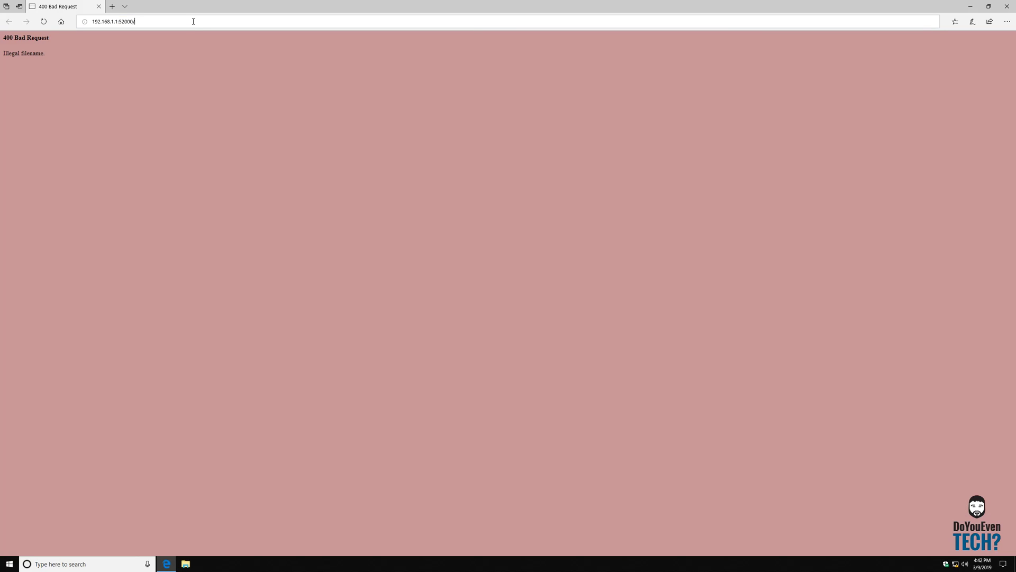
key("BackSpace")
key("BackSpace")
key("BackSpace")
key("BackSpace")
key("BackSpace")
key("BackSpace")
key("BackSpace")
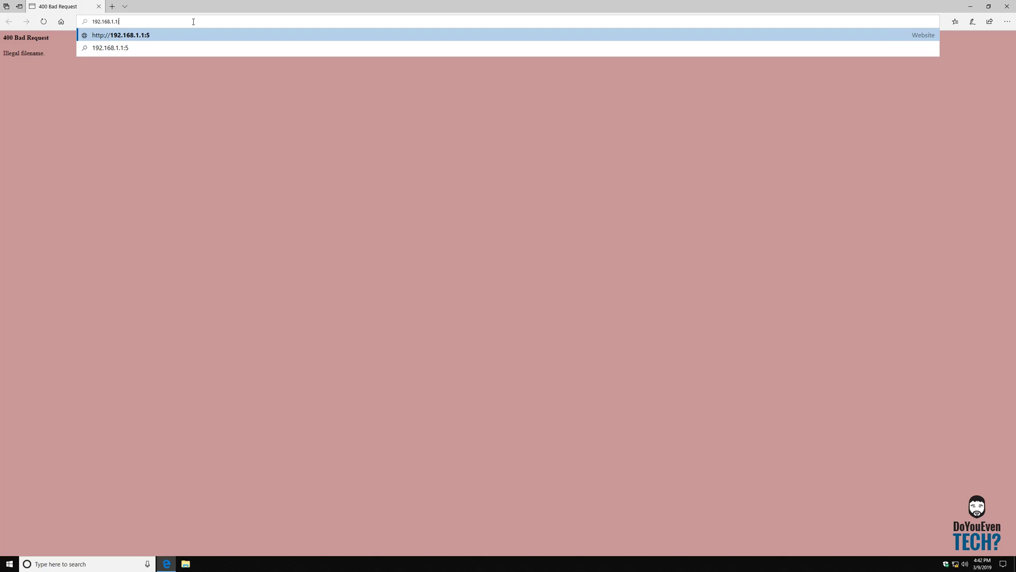
key("Return")
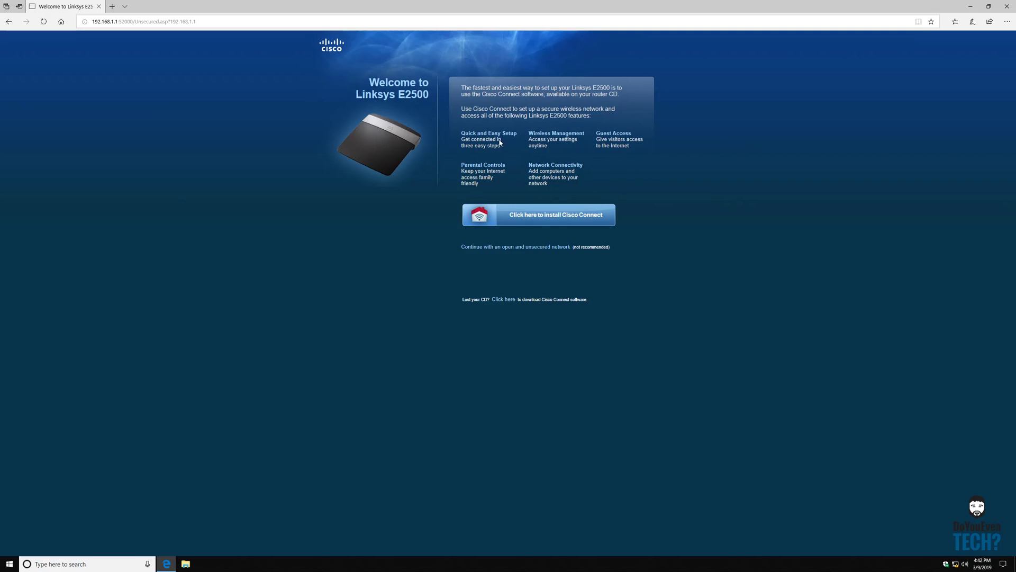
Choose to continue with an open, unsecured network, tick the acknowledgement, and continue to sign-in.
left_click(498, 247)
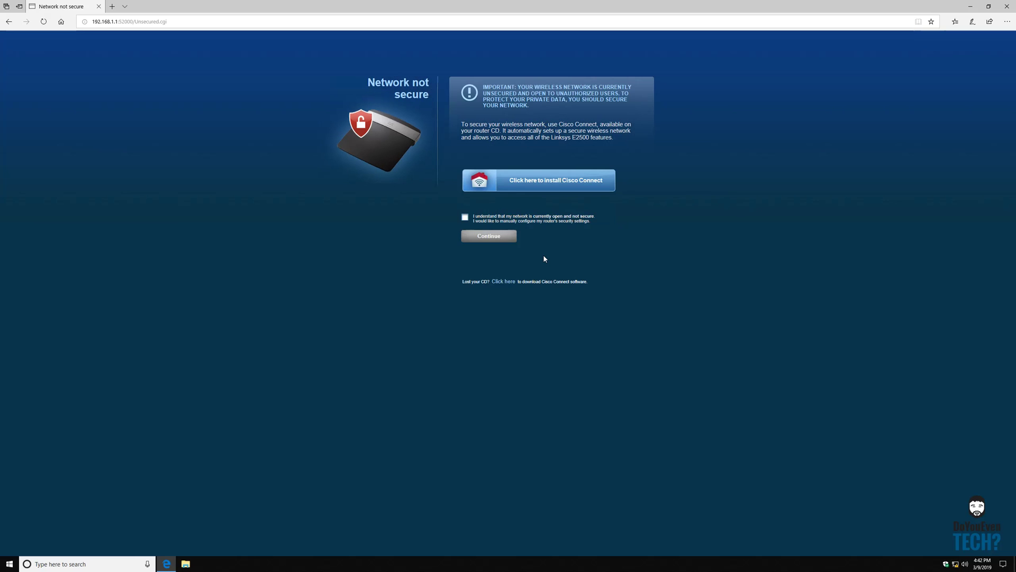
left_click(465, 218)
left_click(495, 241)
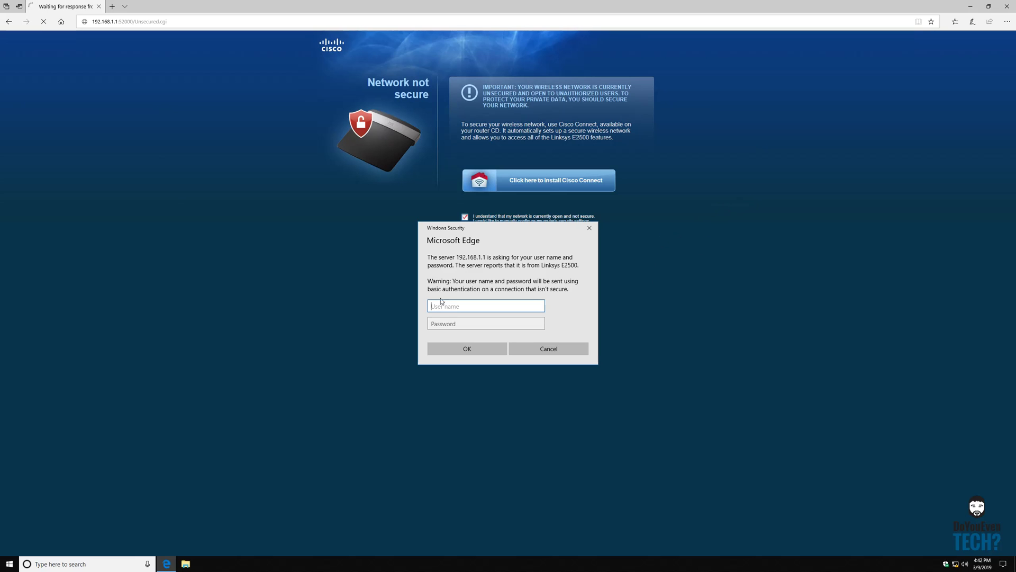
Submit the router credentials and dismiss the Cisco advanced-utility warning.
left_click(463, 324)
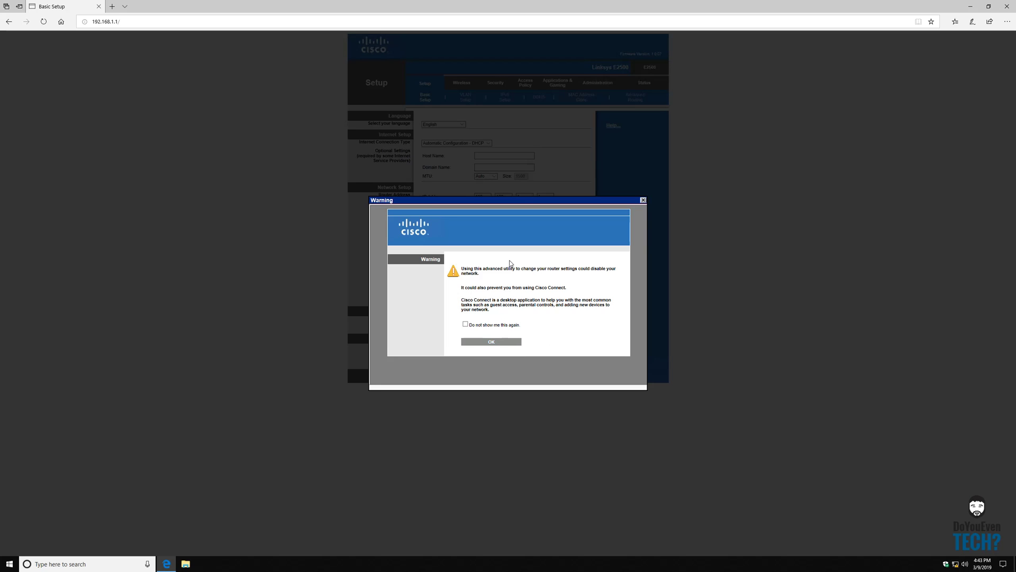
left_click(494, 344)
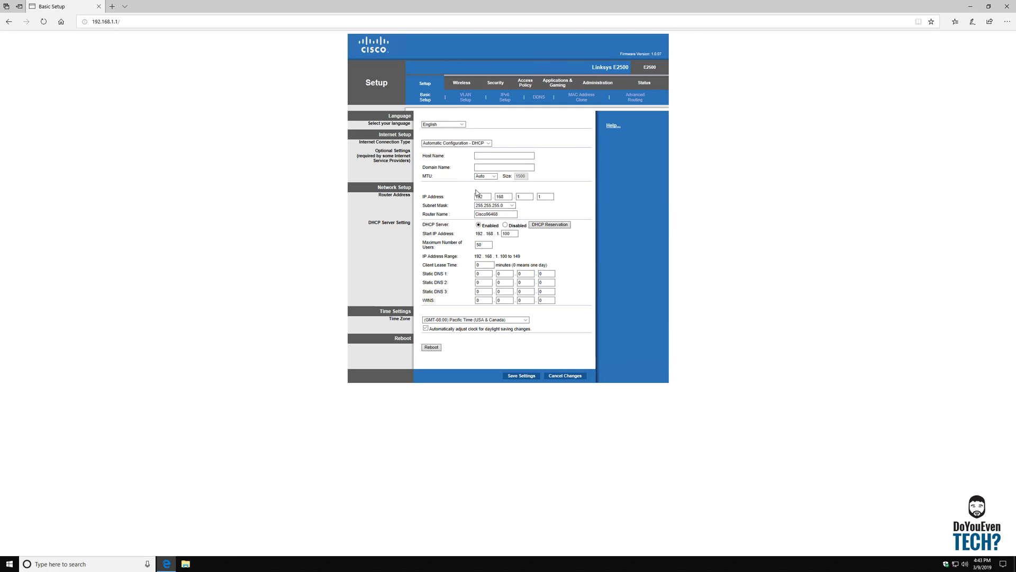
Zoom the router page in Edge to 150%.
left_click(1007, 21)
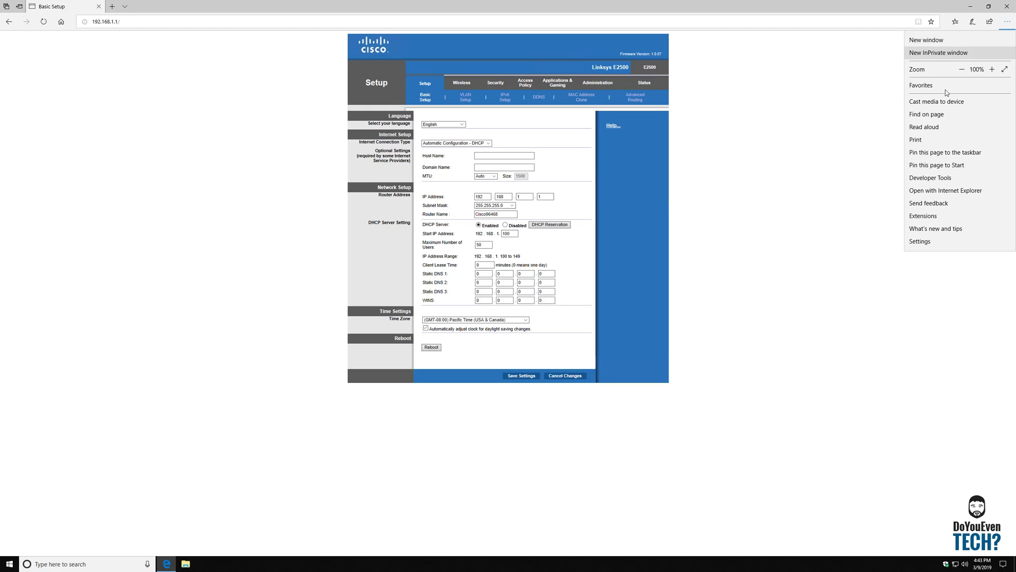
left_click(993, 71)
left_click(993, 71)
left_click(993, 71)
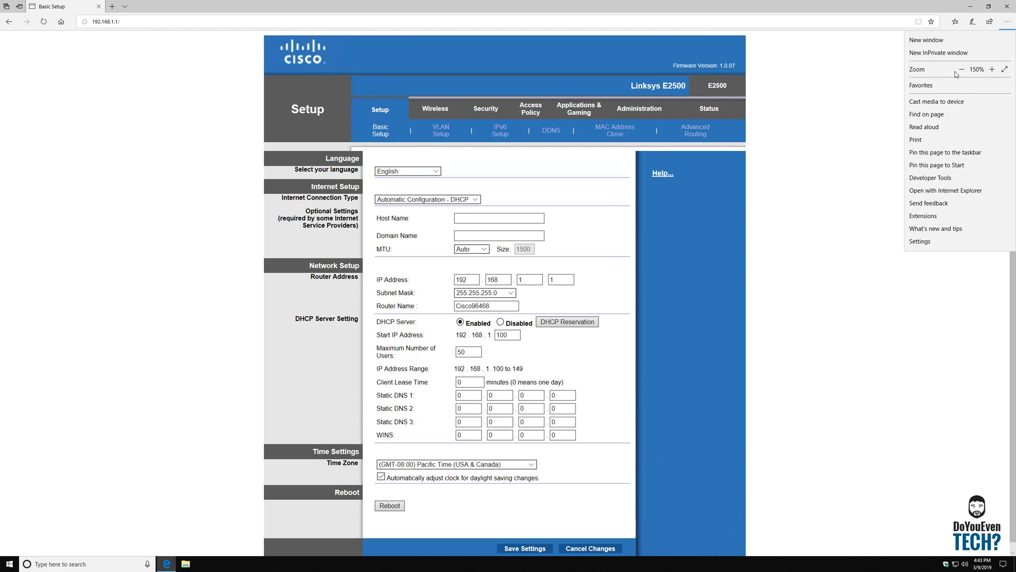
left_click(836, 124)
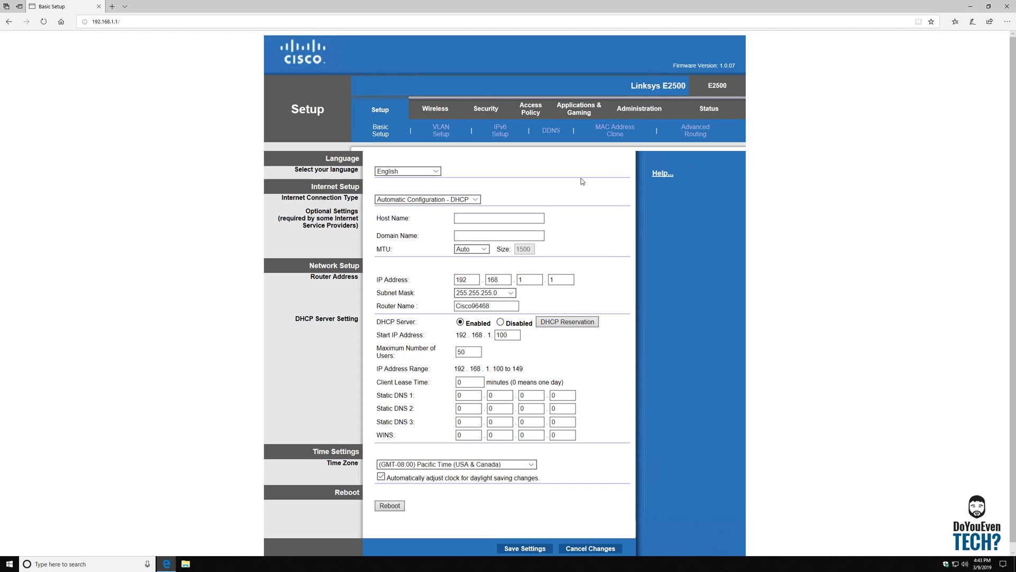
Inspect the router IP 192.168.1.1 octets and the Router Name Cisco96468.
scroll(583, 182, "down", 1)
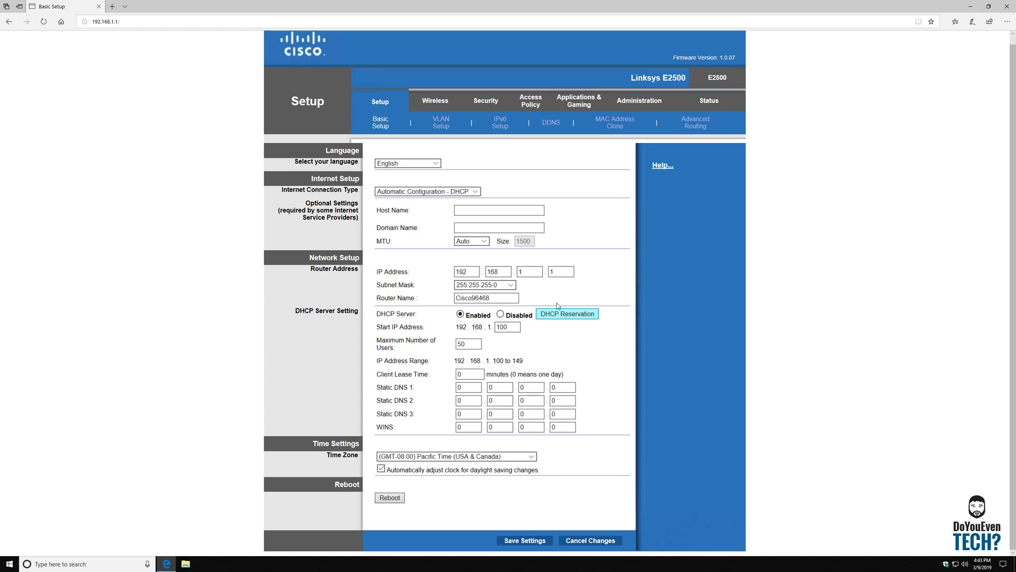
double_click(521, 272)
key("Tab")
left_click(466, 299)
double_click(485, 297)
left_click(605, 284)
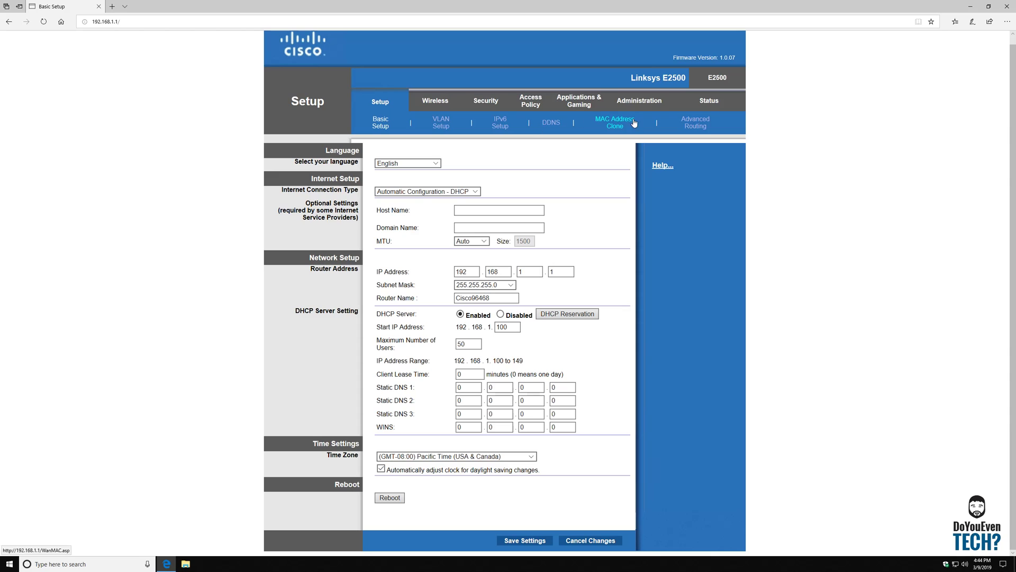
left_click(447, 105)
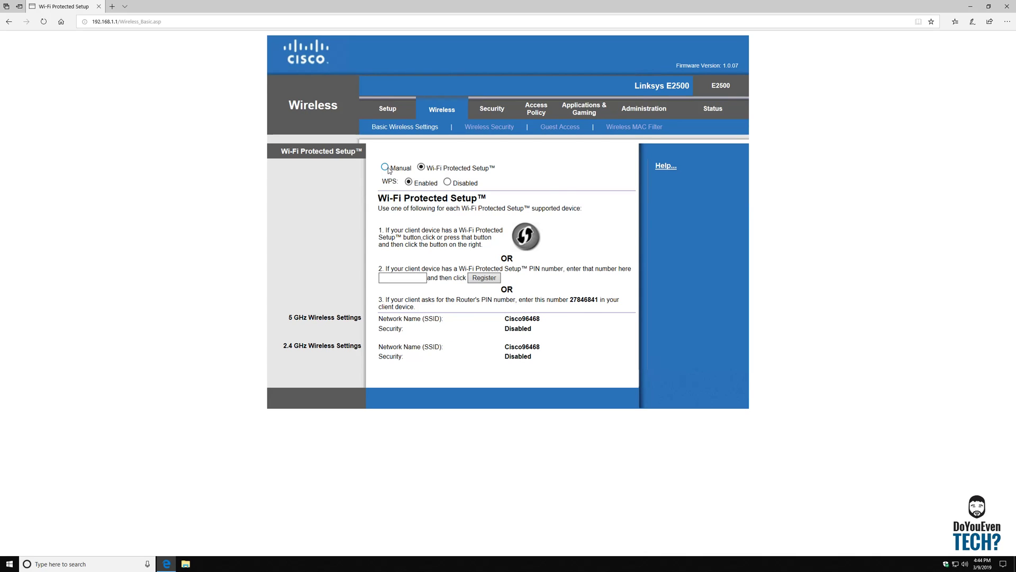
left_click_drag(553, 324, 495, 312)
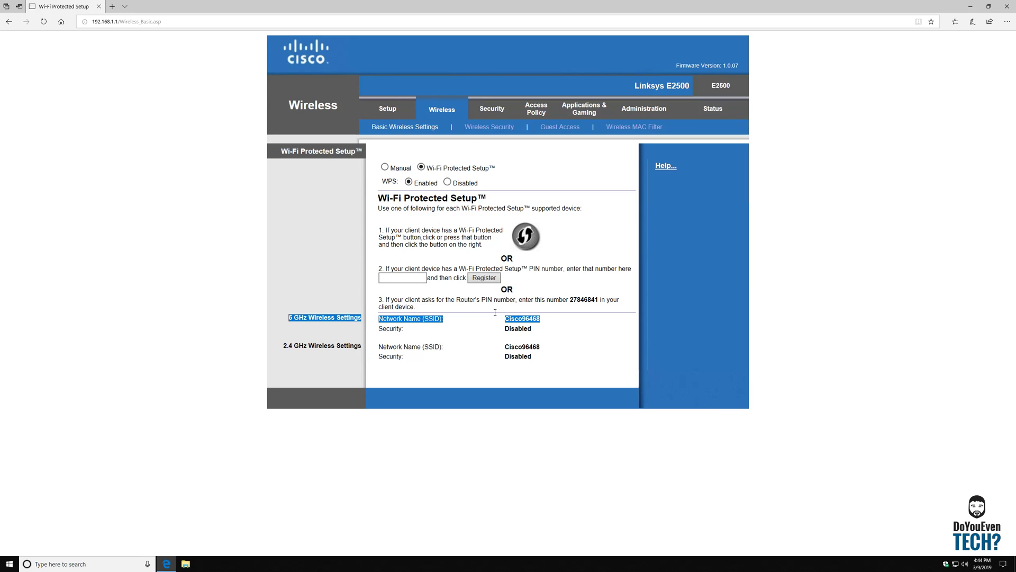
left_click(385, 167)
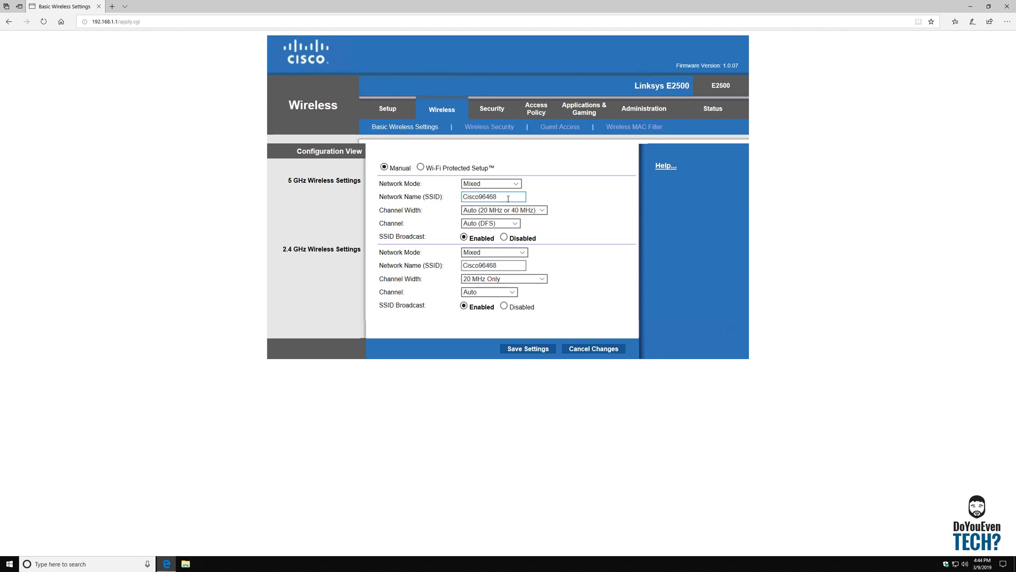
left_click_drag(508, 198, 425, 196)
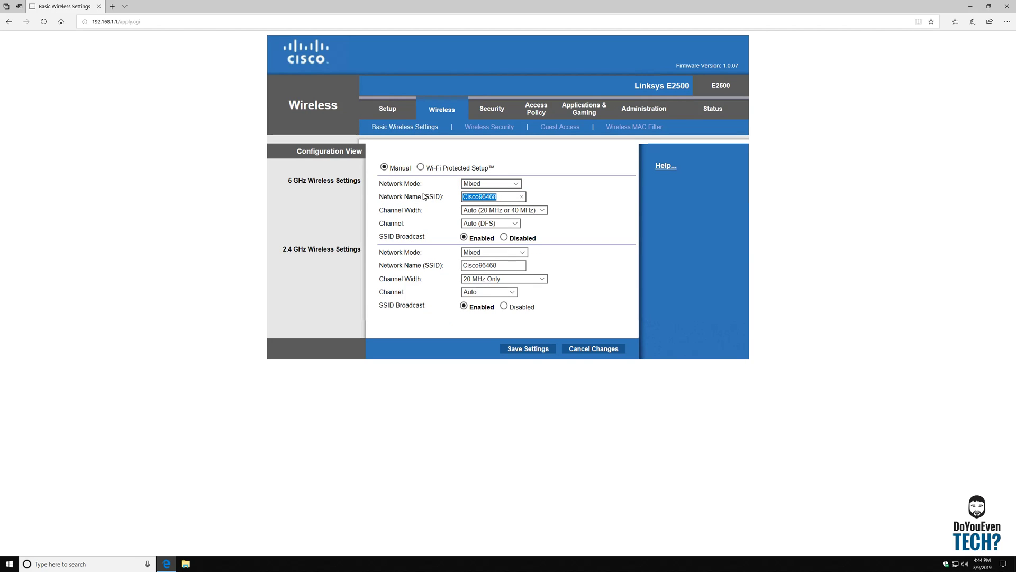
type("test net")
left_click(509, 267)
left_click_drag(509, 267, 456, 266)
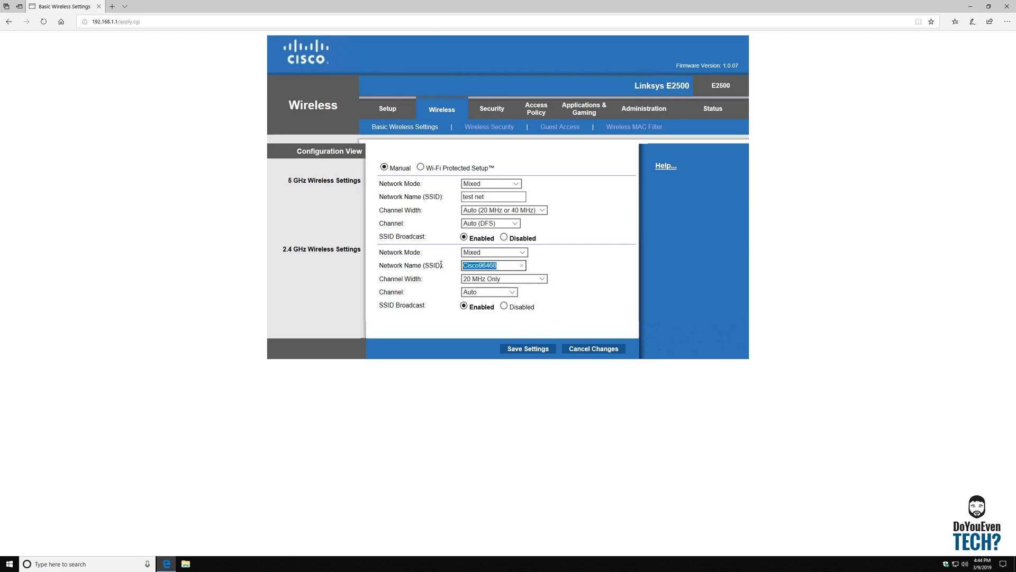
left_click(523, 253)
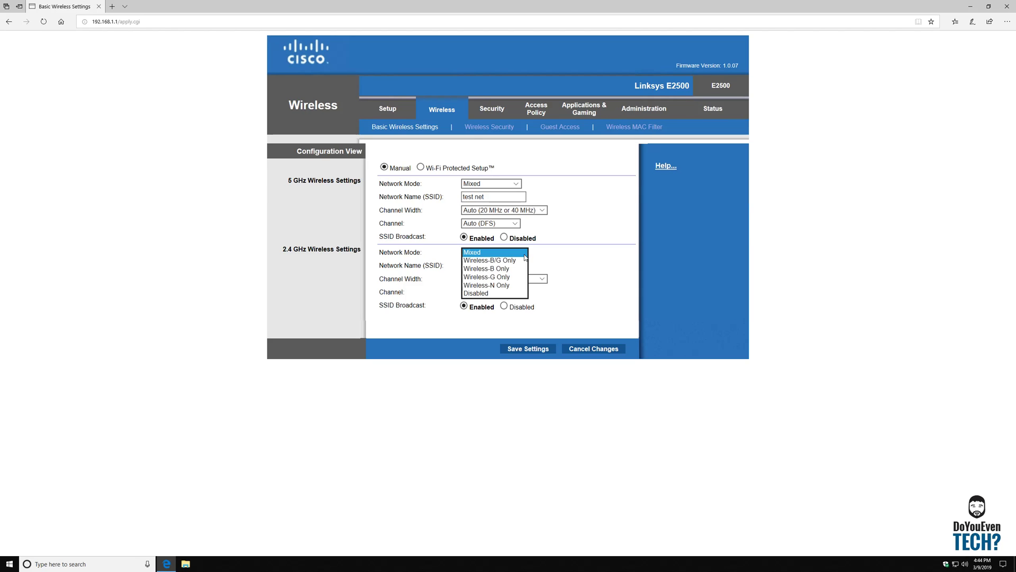
left_click(524, 253)
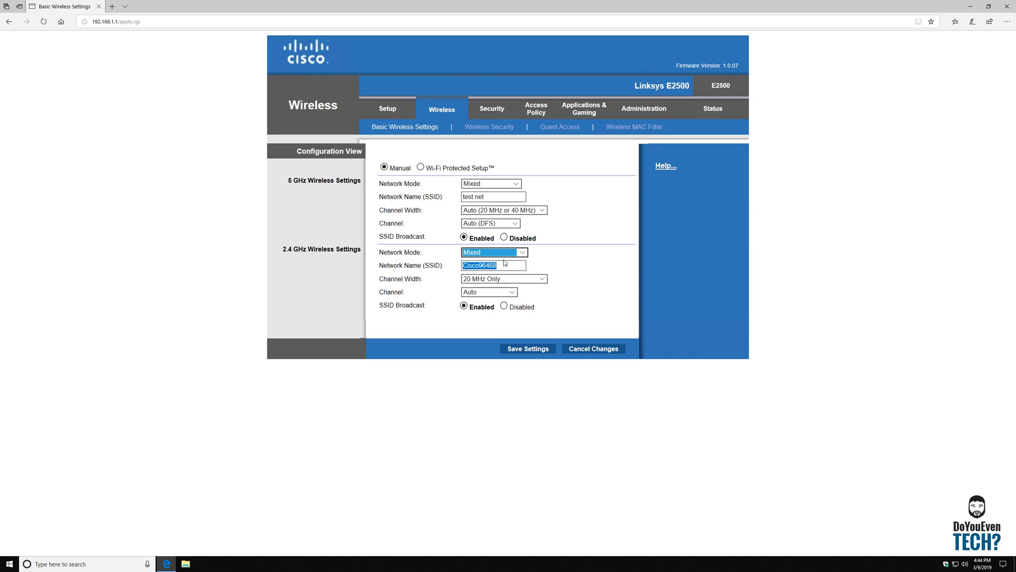
left_click(504, 262)
key("ctrl+a")
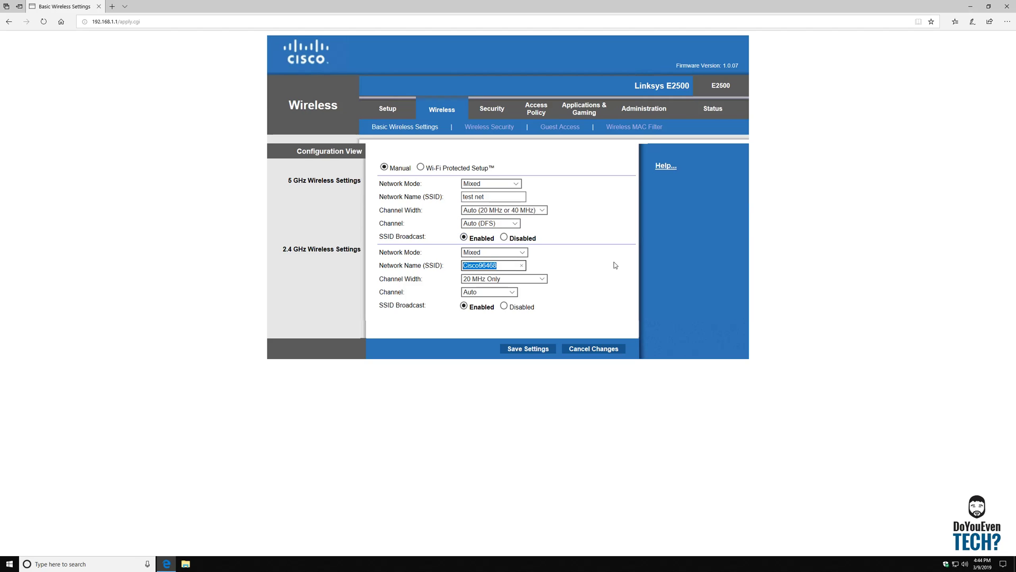
left_click(485, 313)
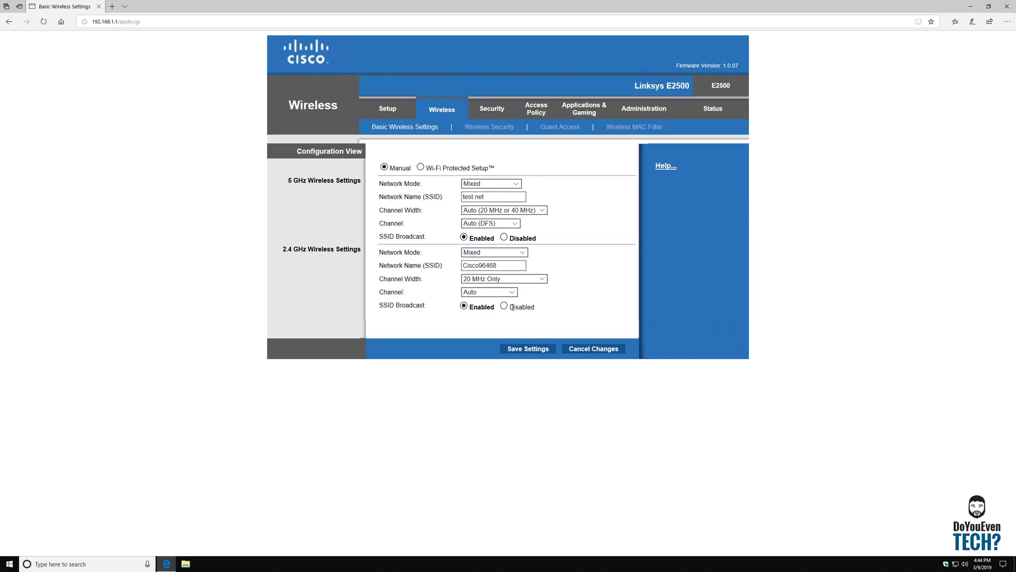
left_click(504, 306)
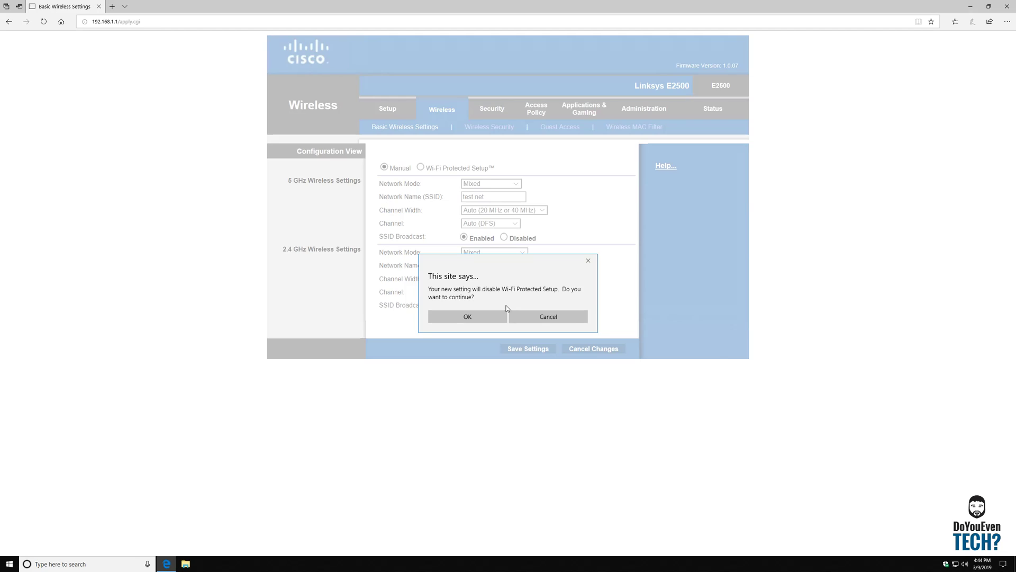
left_click(589, 261)
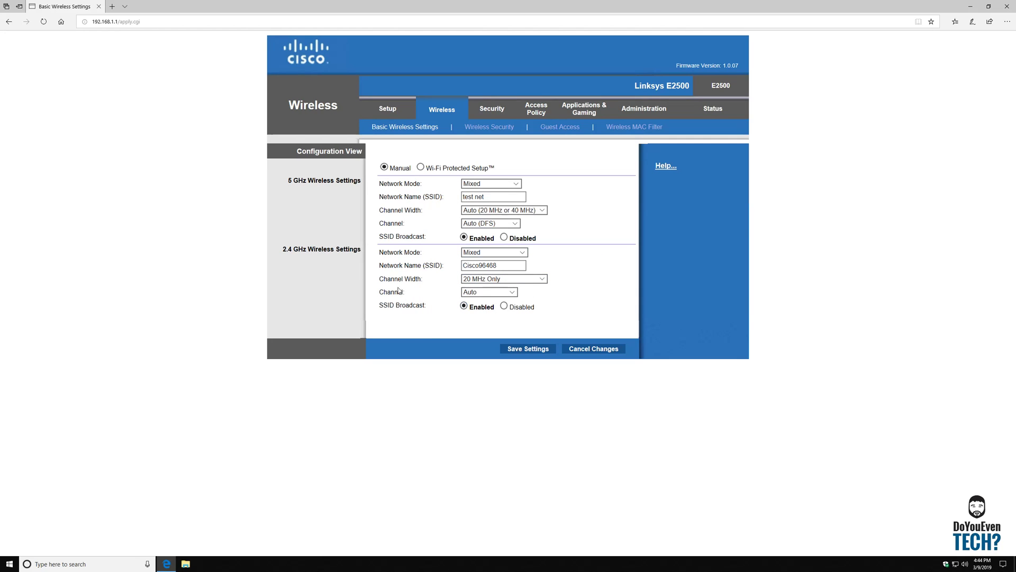
left_click_drag(431, 306, 369, 306)
left_click(413, 311)
Review Guest Access, keeping 5 total guests, and check the Cisco96468-guest network name.
left_click(572, 129)
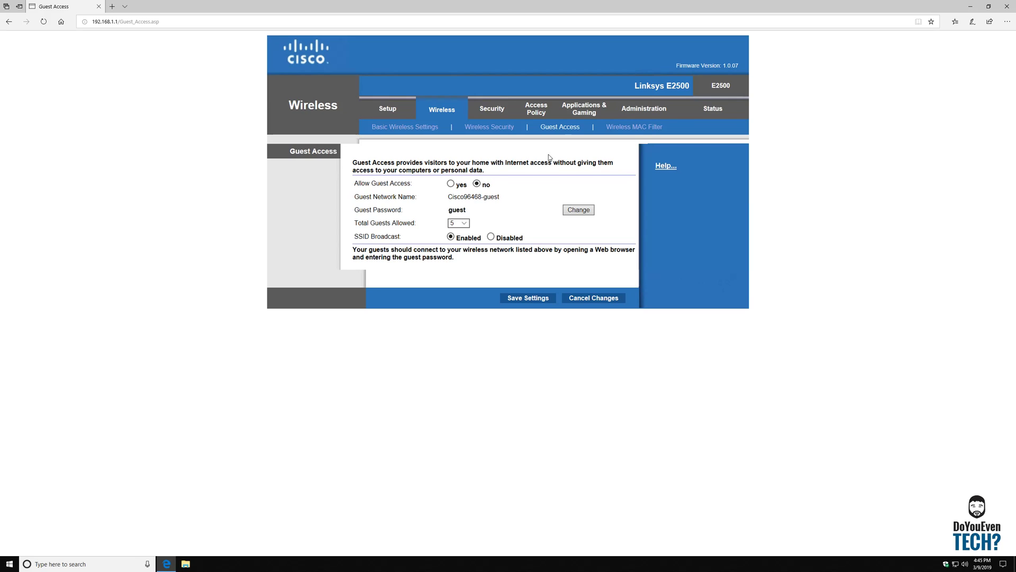
left_click(461, 222)
left_click(456, 223)
left_click_drag(448, 196, 501, 197)
left_click_drag(487, 166, 611, 176)
left_click(523, 175)
left_click(615, 226)
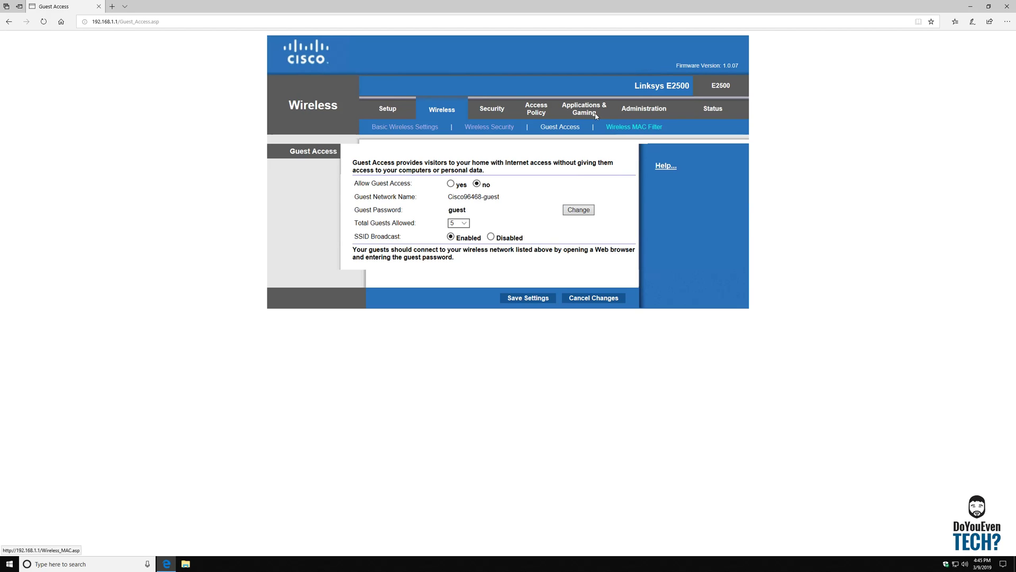
Browse the Security firewall and VPN Passthrough pages, then return to Access Policy Parental Controls.
left_click(535, 108)
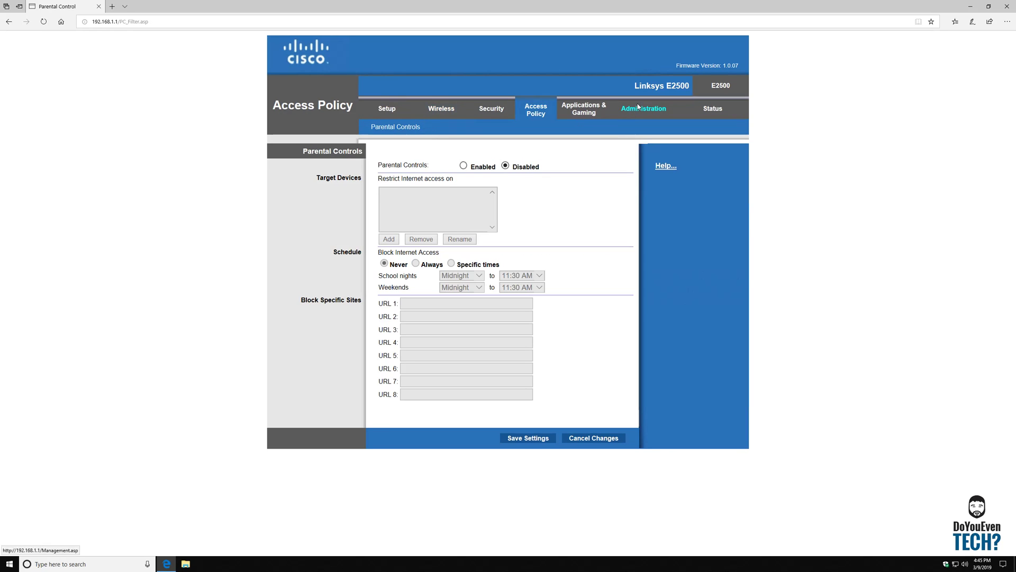
left_click(493, 110)
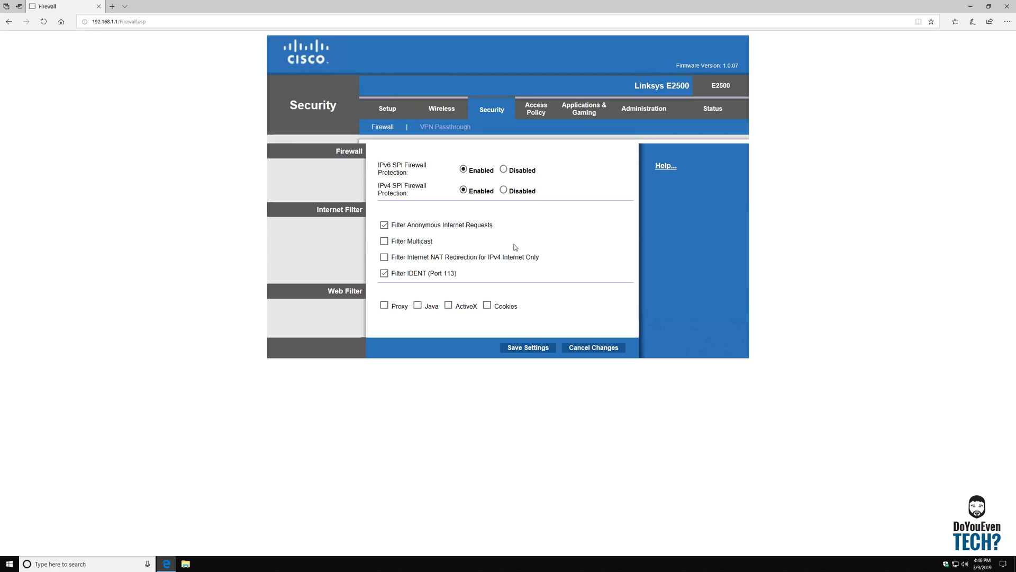
left_click(451, 127)
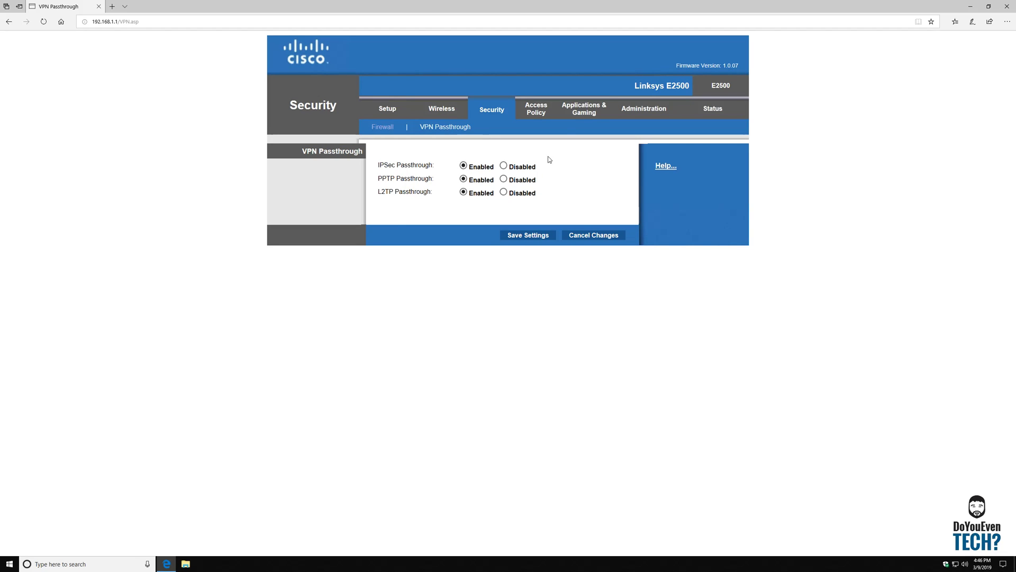
left_click(539, 107)
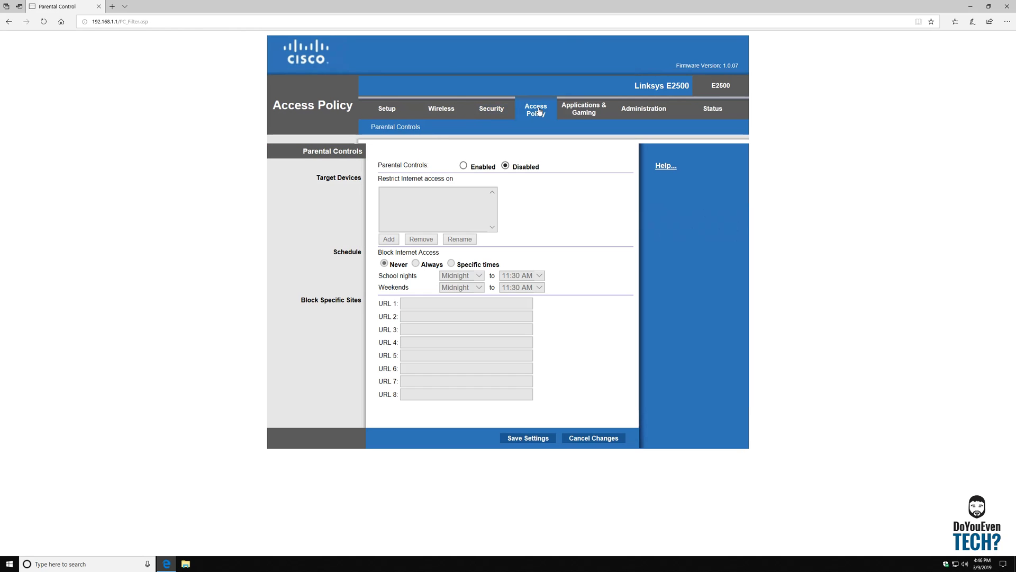
View Single Port, Port Range Forwarding and Port Range Triggering pages, then open DMZ.
left_click(582, 112)
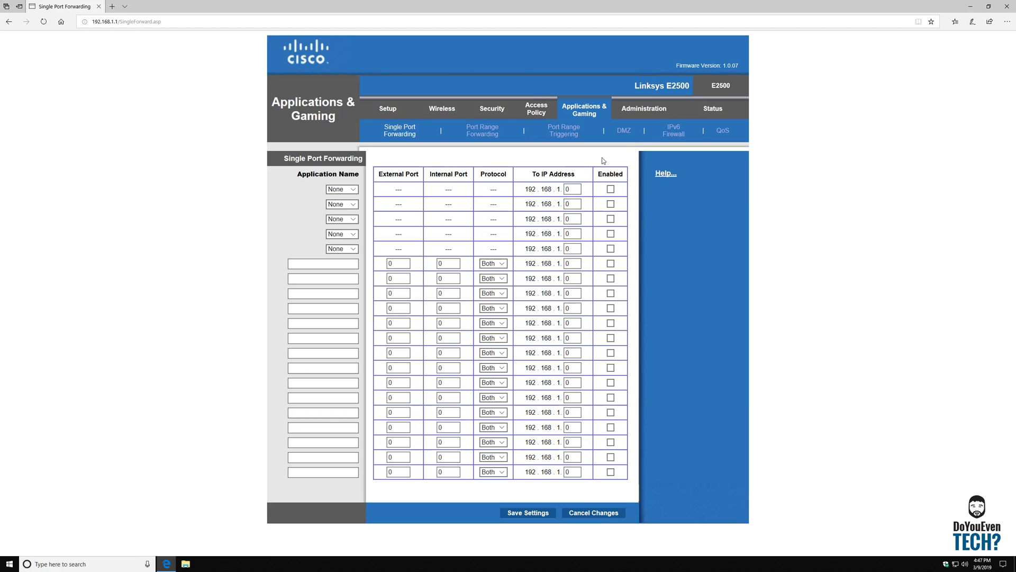
left_click(481, 129)
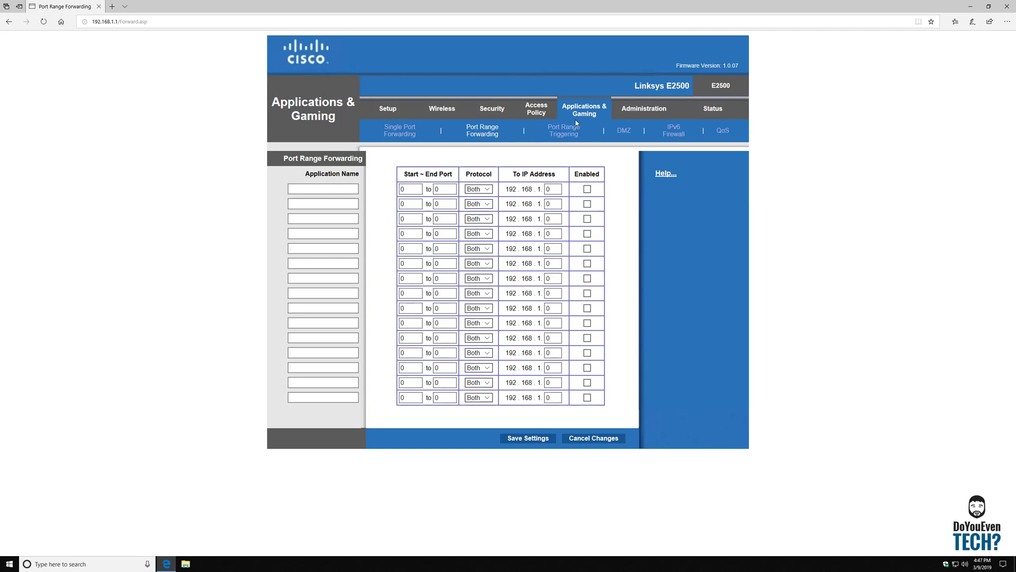
left_click(573, 131)
left_click(627, 131)
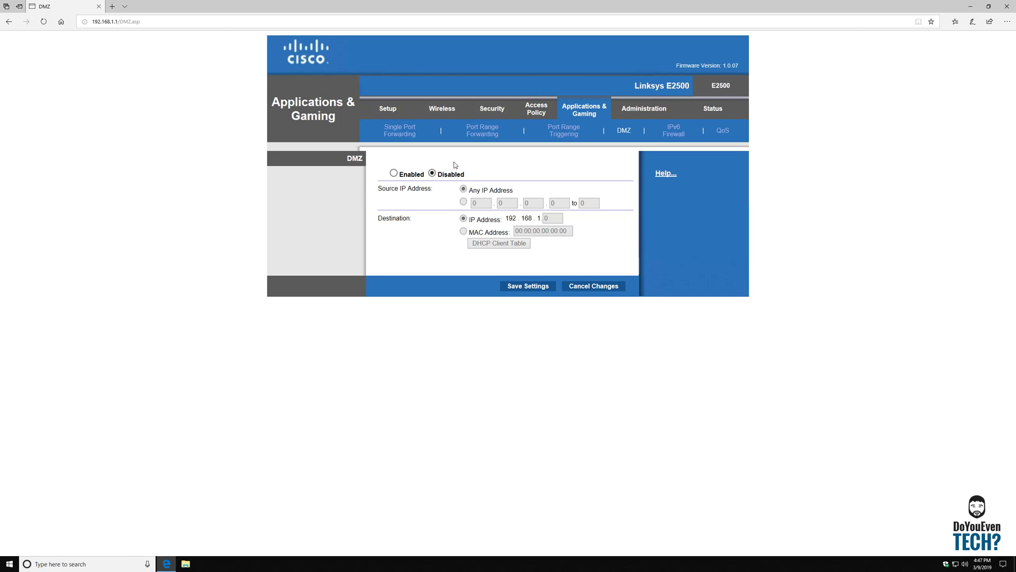
Open the Administration Management page and focus the Router Password field.
left_click(643, 110)
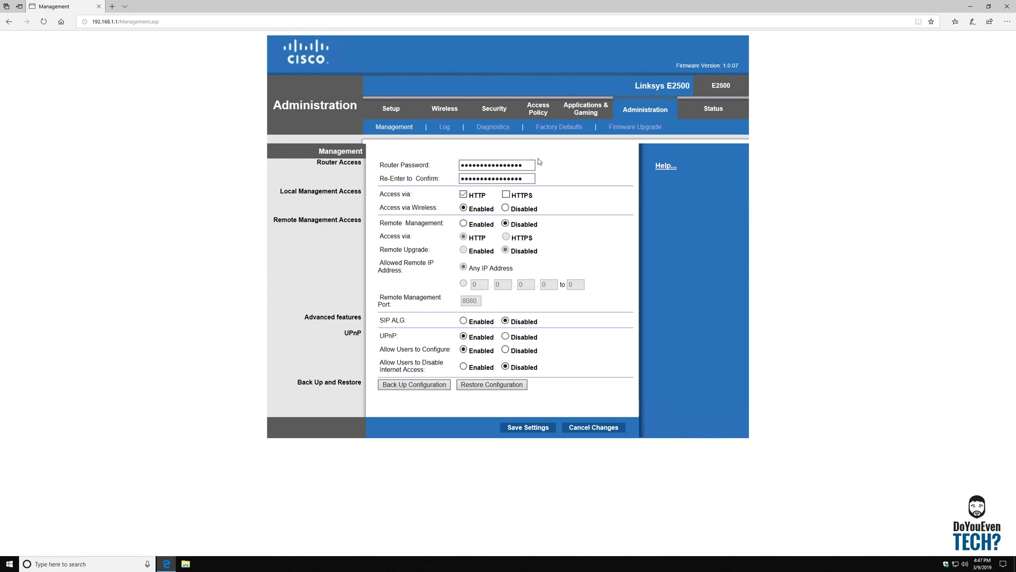
left_click(532, 164)
Check the Router Status page showing firmware 1.0.07, then go back to Administration.
left_click(710, 109)
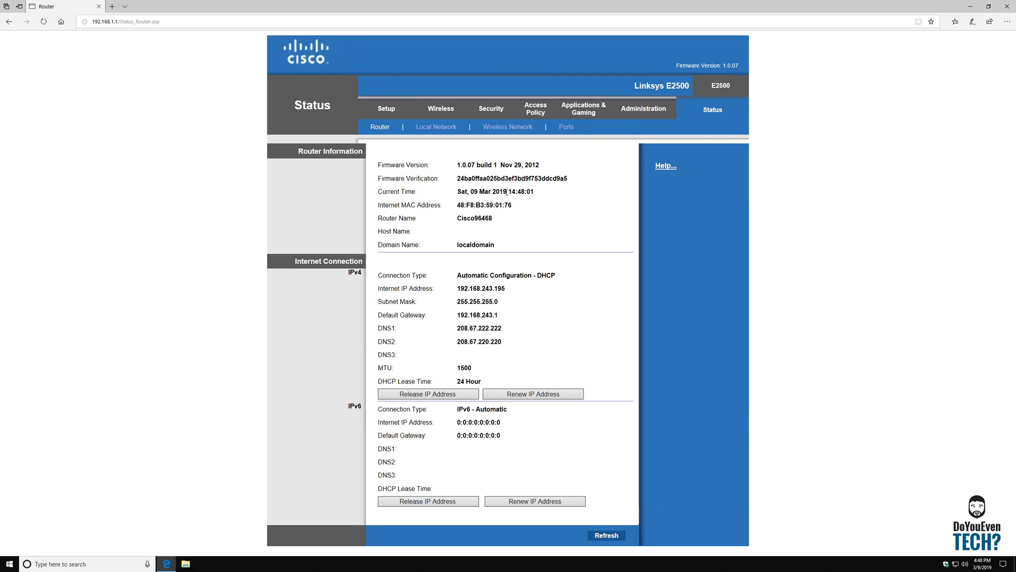
left_click(643, 110)
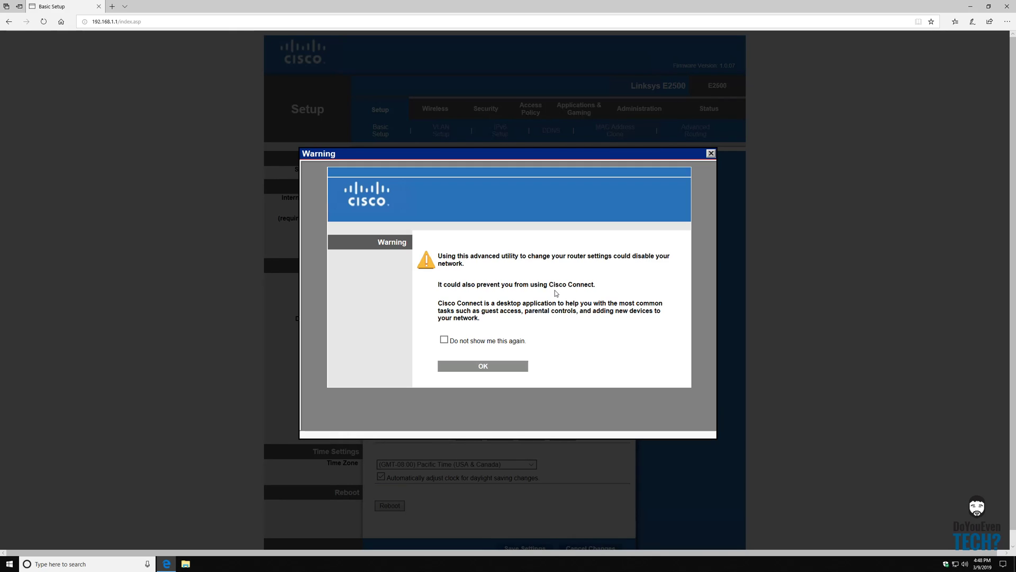
Dismiss the advanced-utility warning and reduce Edge zoom from 150% to 100%.
left_click(710, 154)
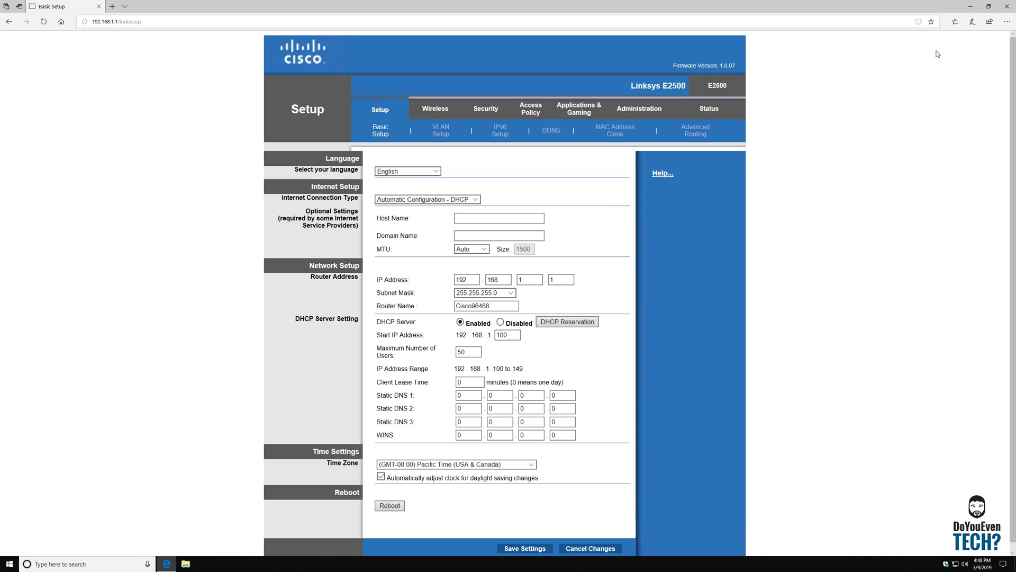
left_click(1007, 22)
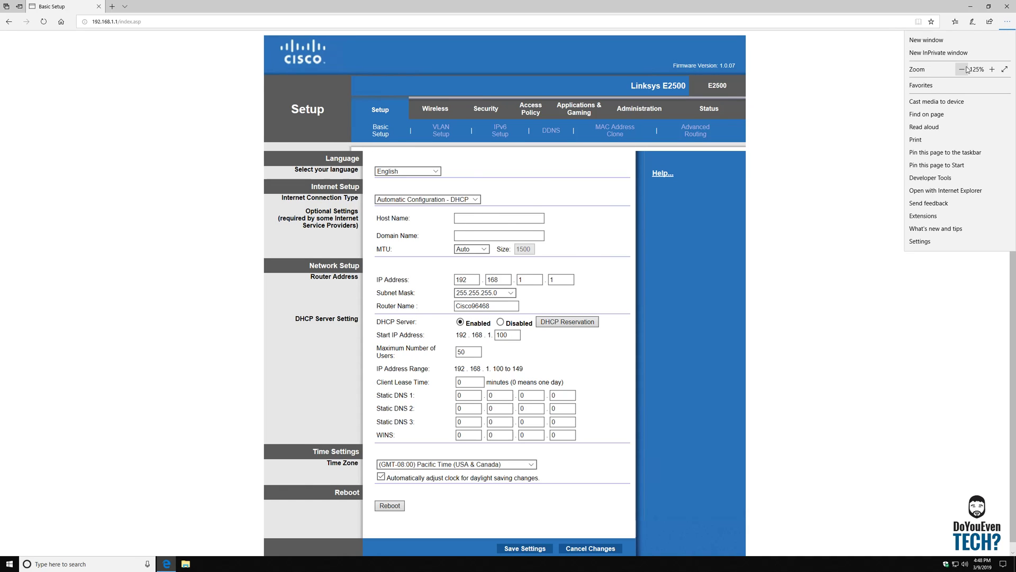
left_click(961, 69)
left_click(962, 70)
left_click(783, 180)
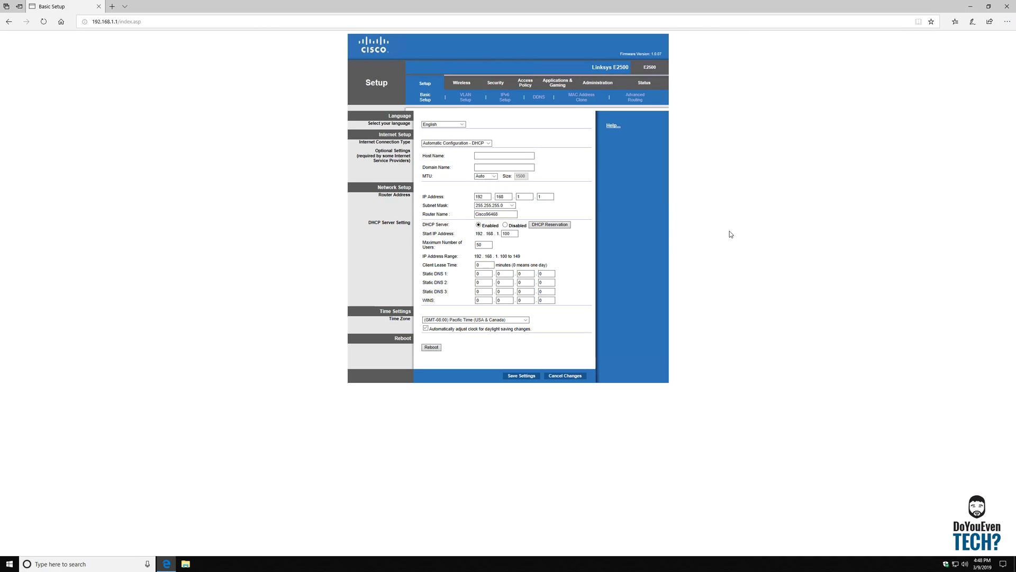